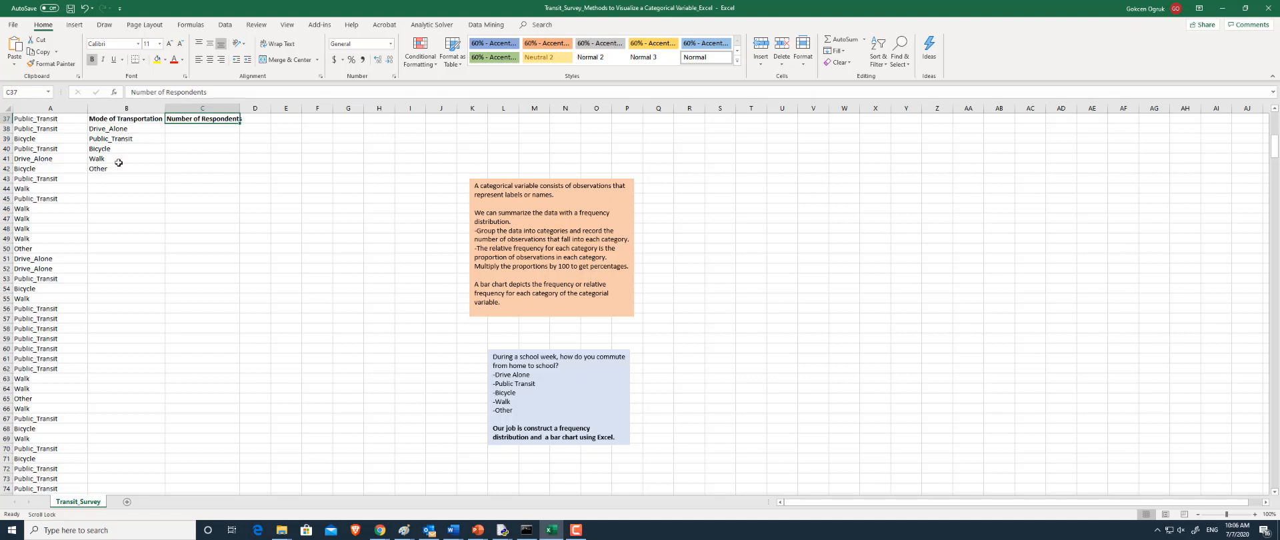
# Step: Count the Drive_Alone responses in C2 with a COUNTIF formula over the range A2:A601
pyautogui.click(189, 130)
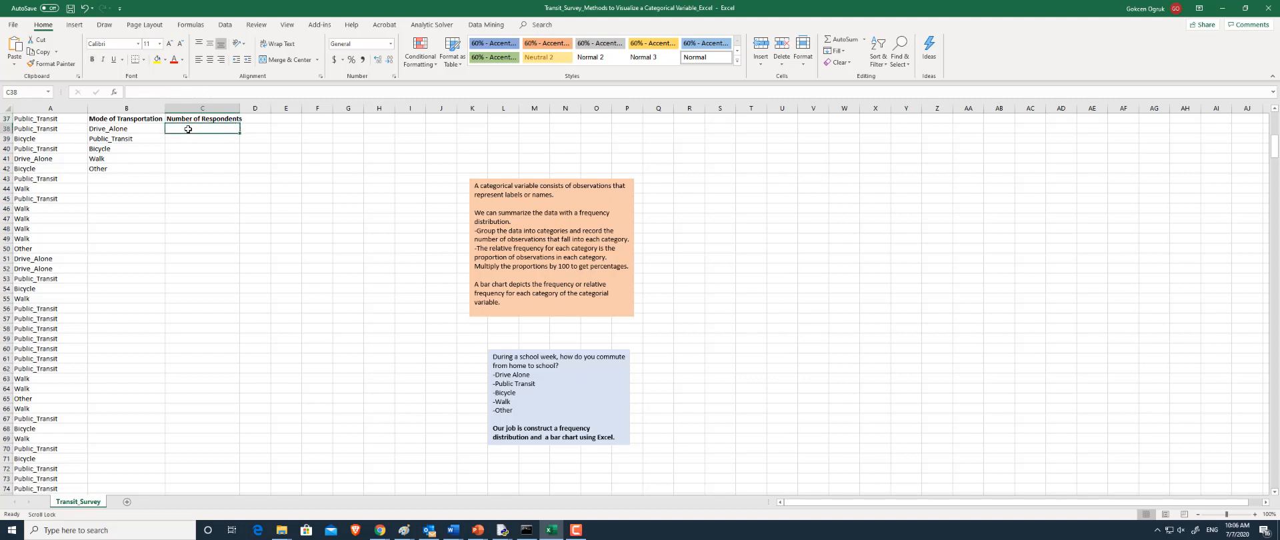
pyautogui.write('=')
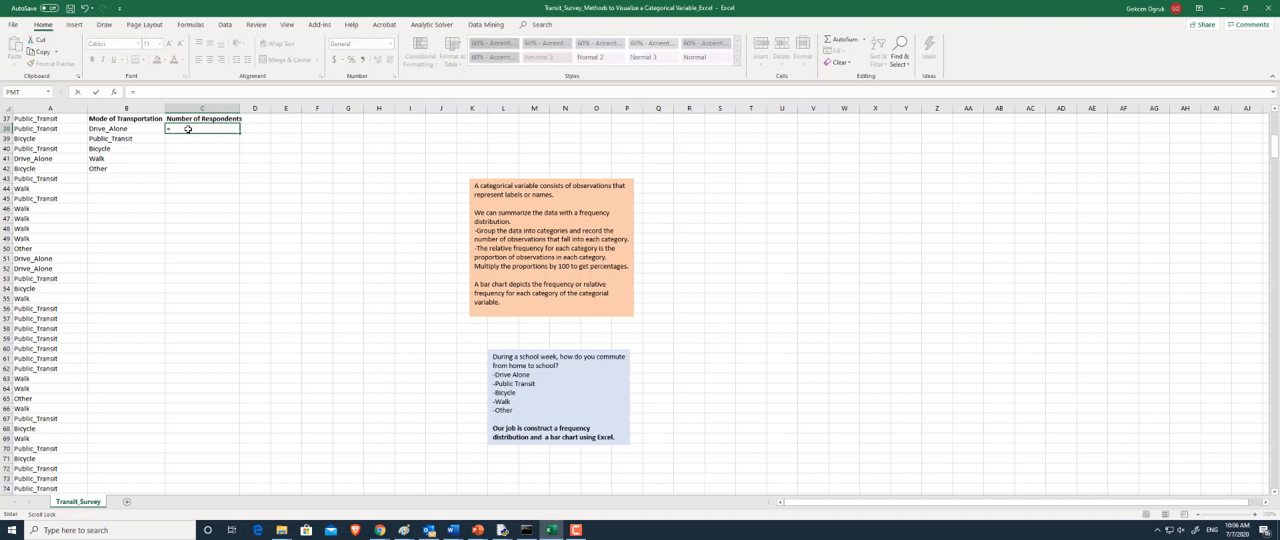
pyautogui.write('Counti')
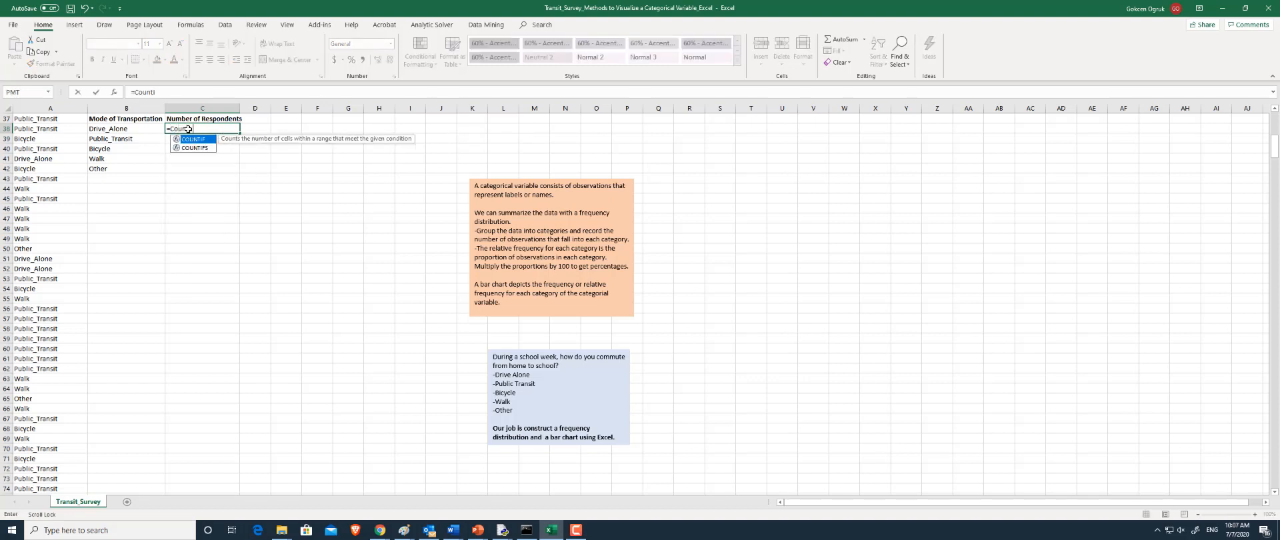
pyautogui.write('f(')
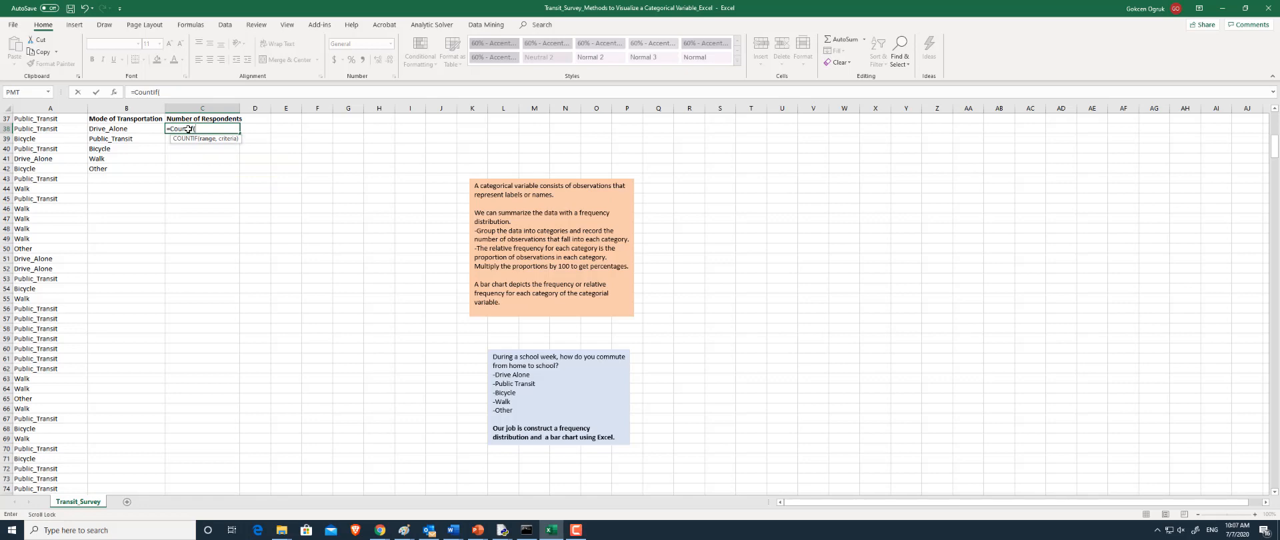
pyautogui.scroll(12, 189, 129)
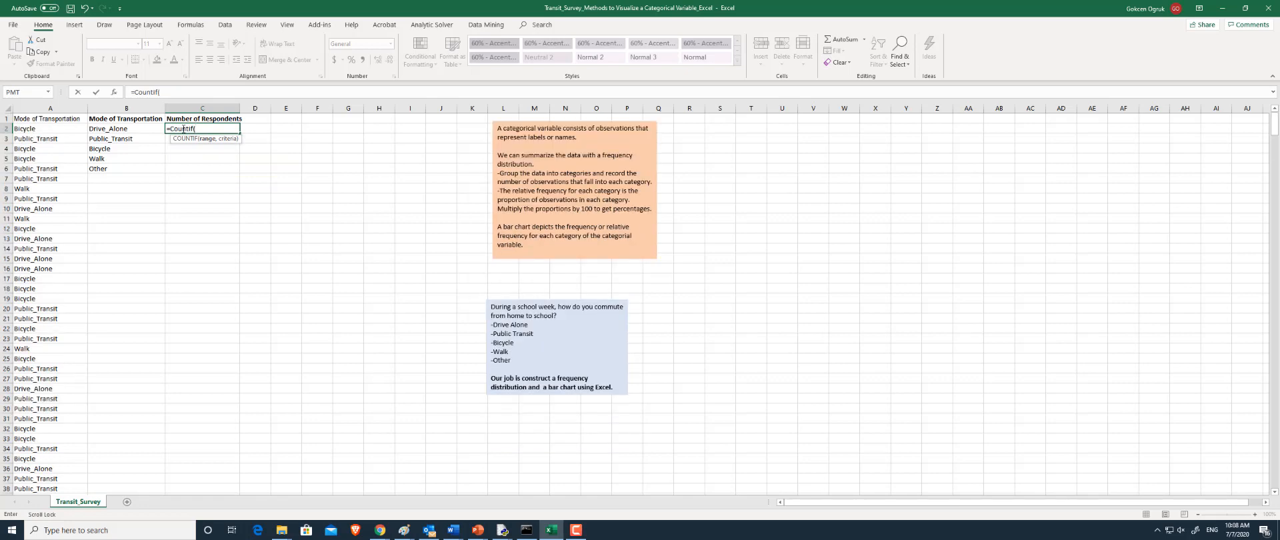
pyautogui.moveTo(27, 129); pyautogui.dragTo(35, 489)
pyautogui.hotkey('ctrl', 'shift', 'Down')
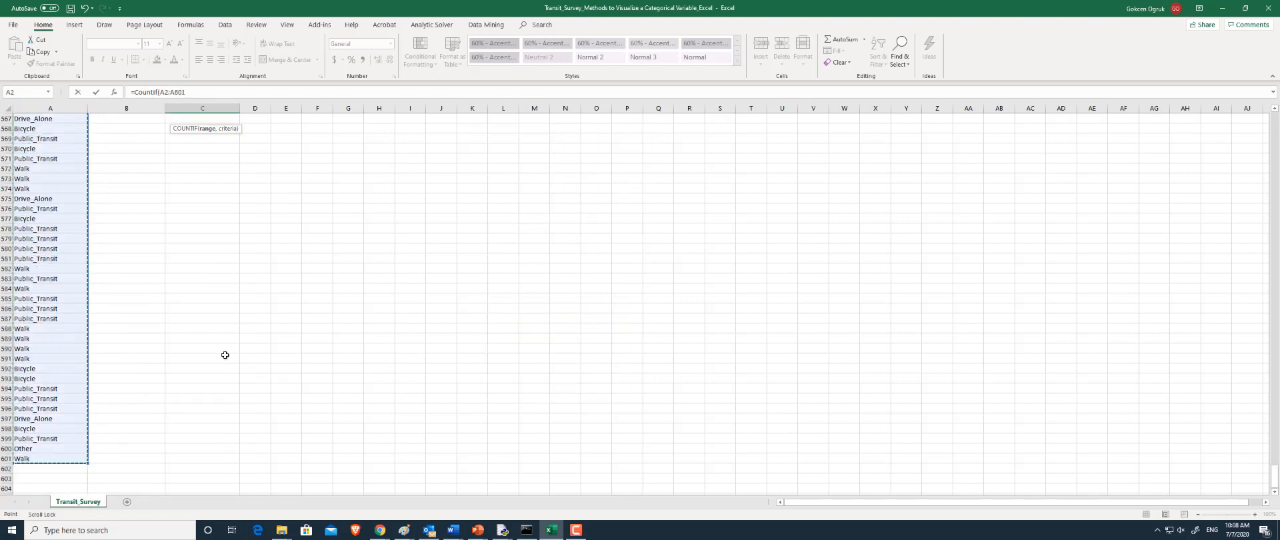
pyautogui.write(')')
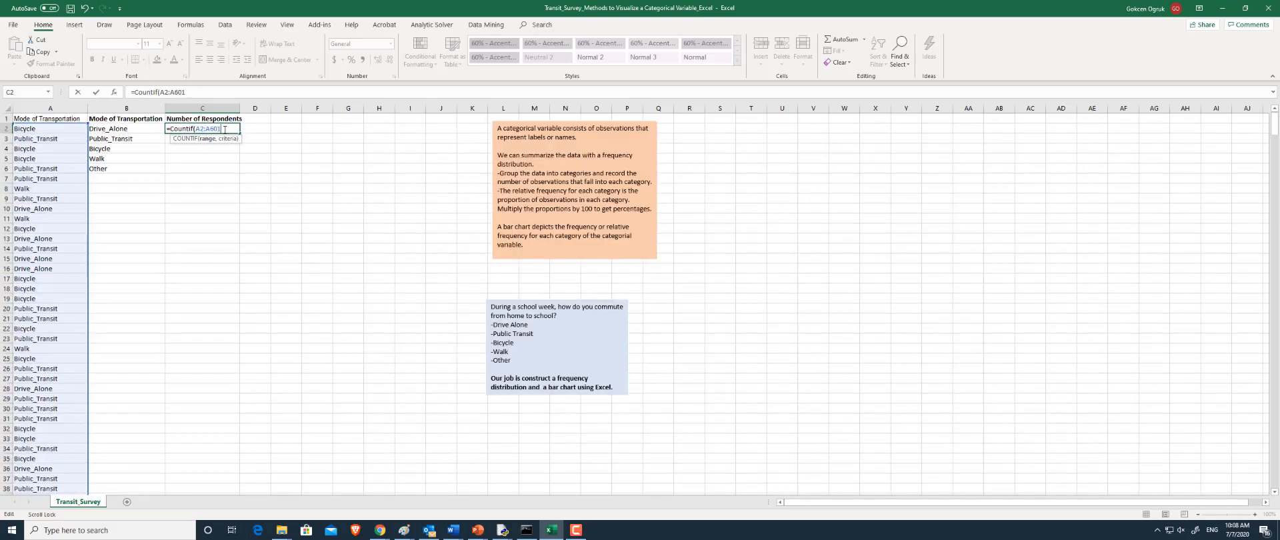
pyautogui.write(', "Drive_Alone')
pyautogui.write('")')
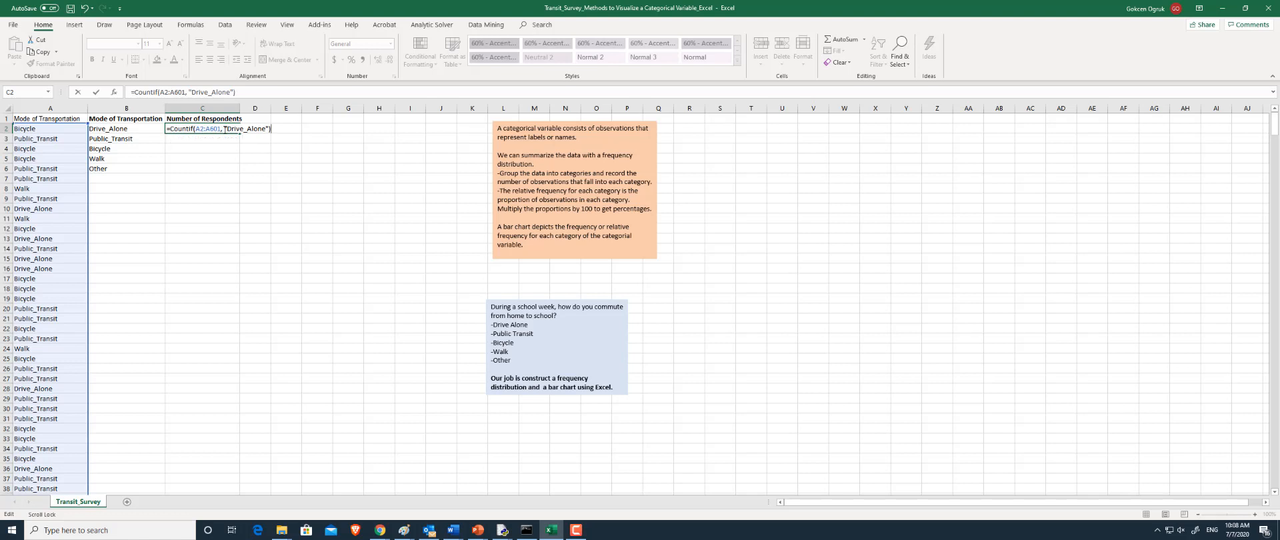
pyautogui.press('Return')
# Step: Count the Public_Transit responses in C3 with a COUNTIF formula over the range A2:A601
pyautogui.write('=')
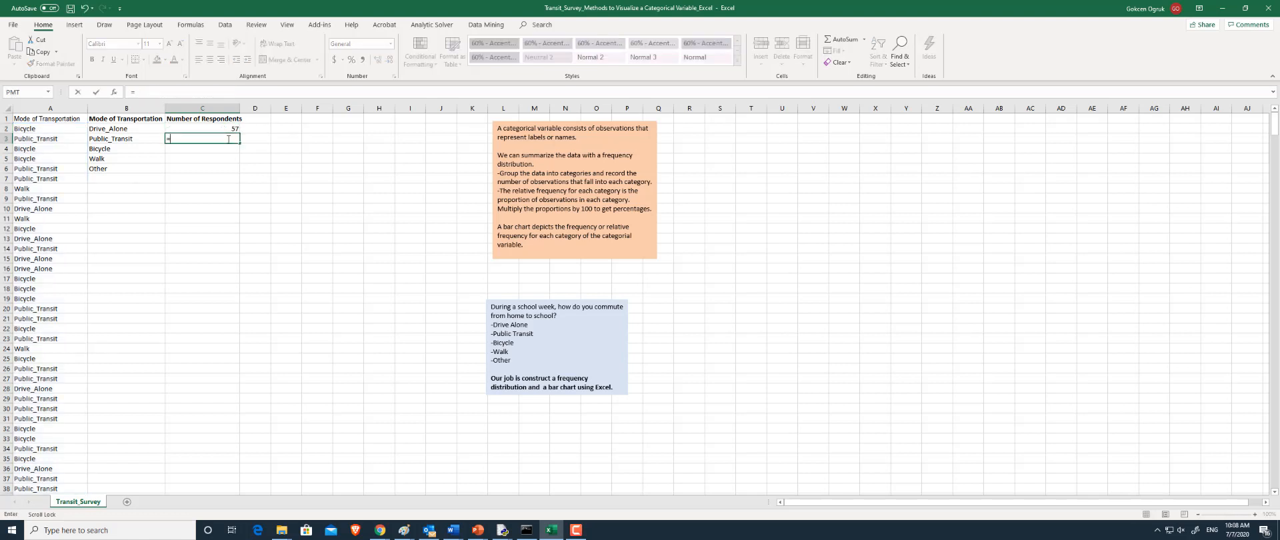
pyautogui.write('count')
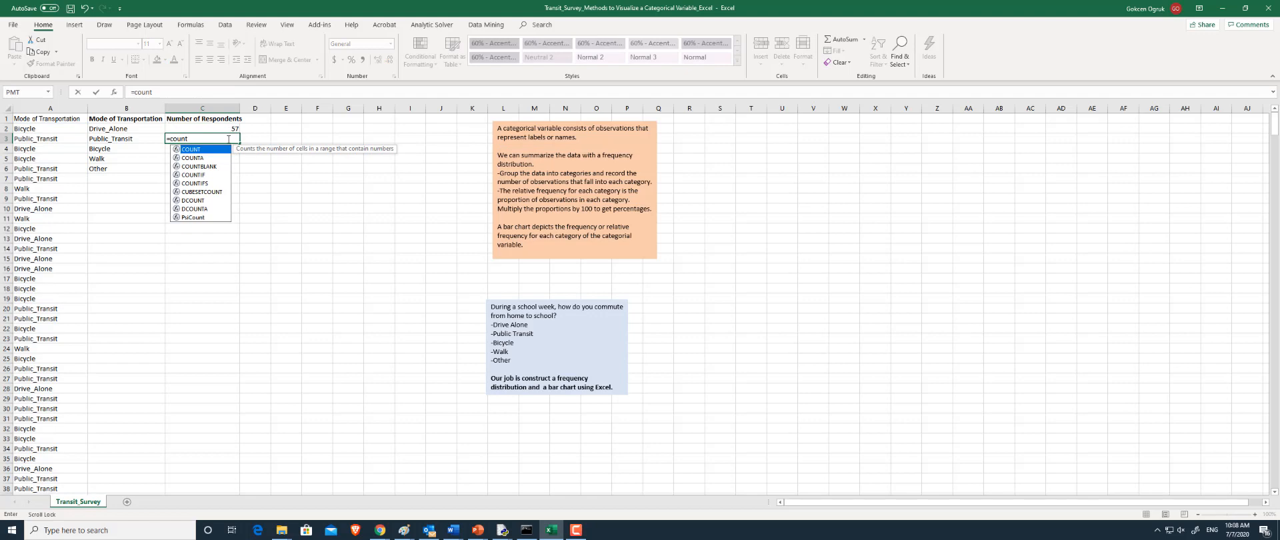
pyautogui.write('if(')
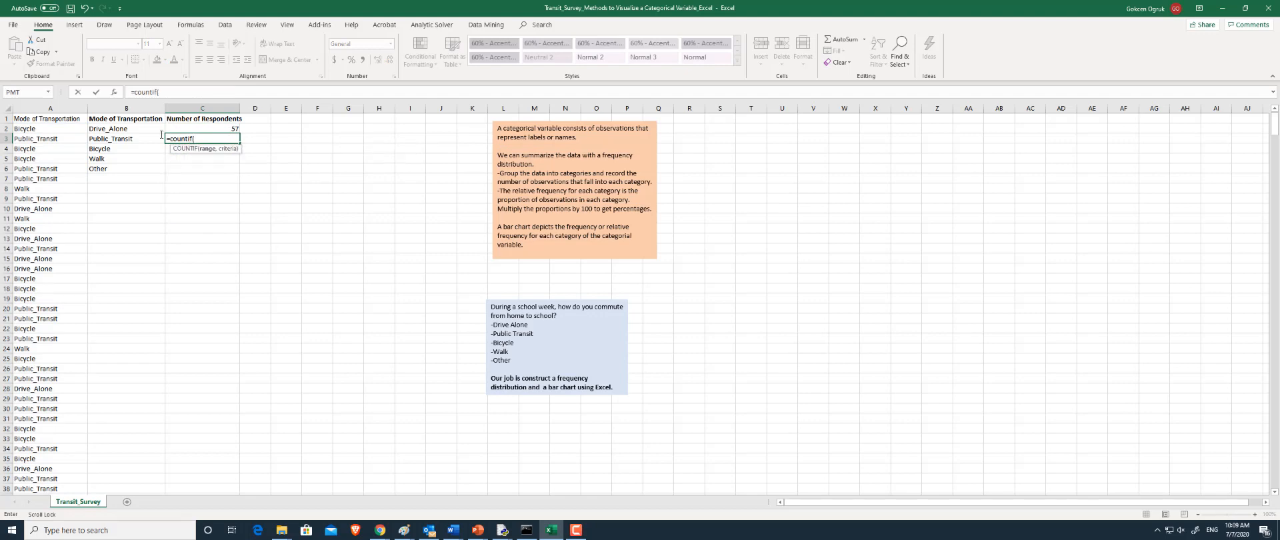
pyautogui.moveTo(61, 128); pyautogui.dragTo(63, 466)
pyautogui.hotkey('ctrl', 'shift', 'Down')
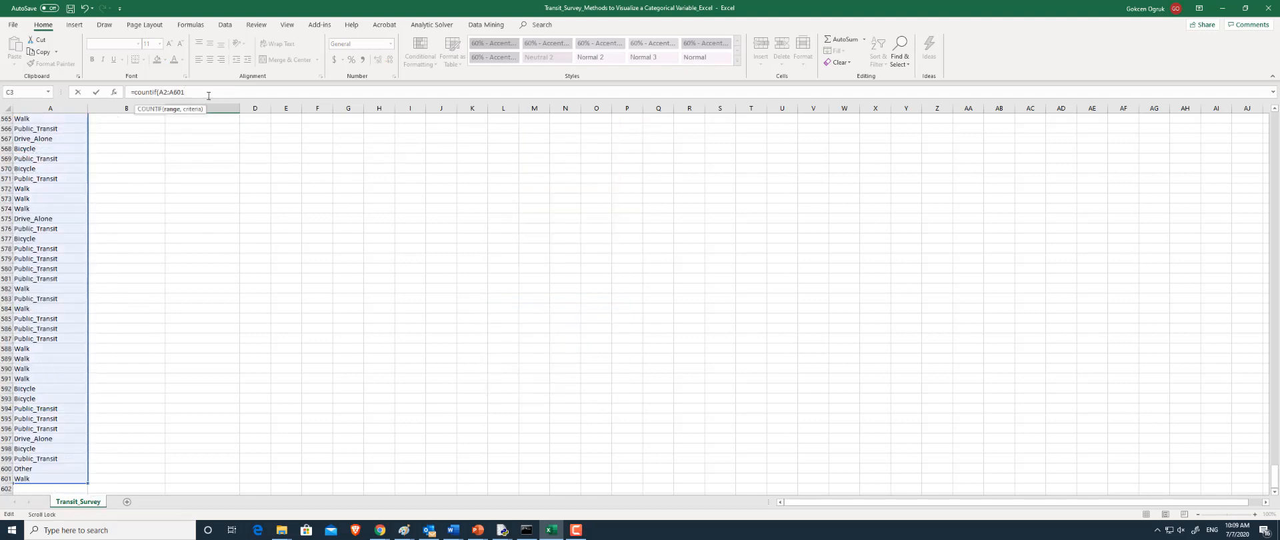
pyautogui.write(', "Public_Transit")')
pyautogui.press('Return')
pyautogui.click(229, 138)
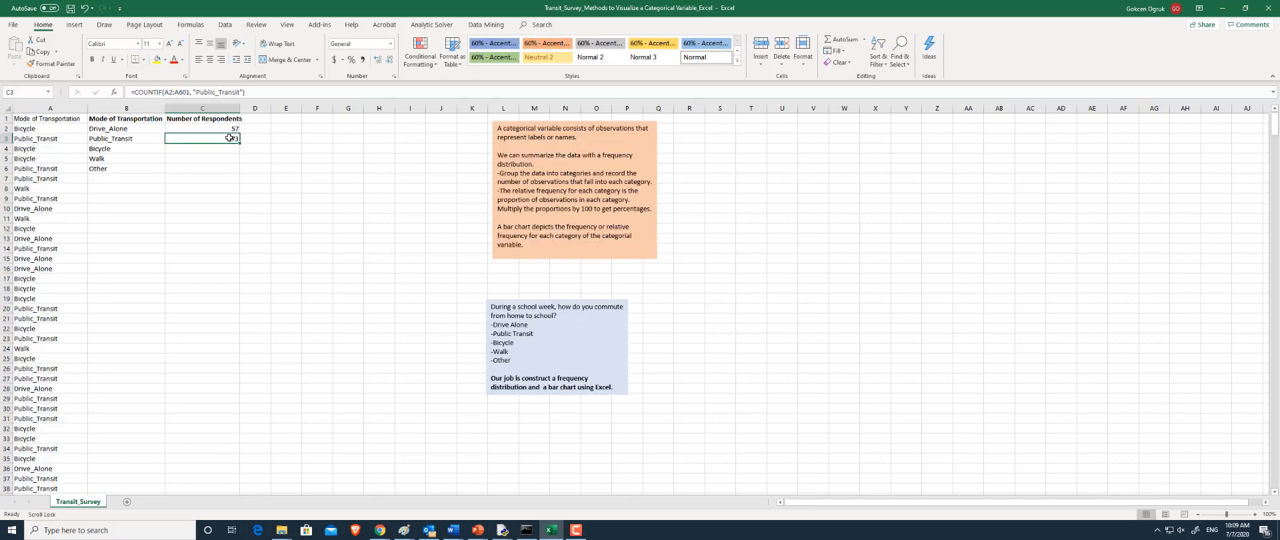
# Step: Count the Bicycle responses in C4 with a COUNTIF formula over the range A2:A601
pyautogui.click(222, 148)
pyautogui.write('=')
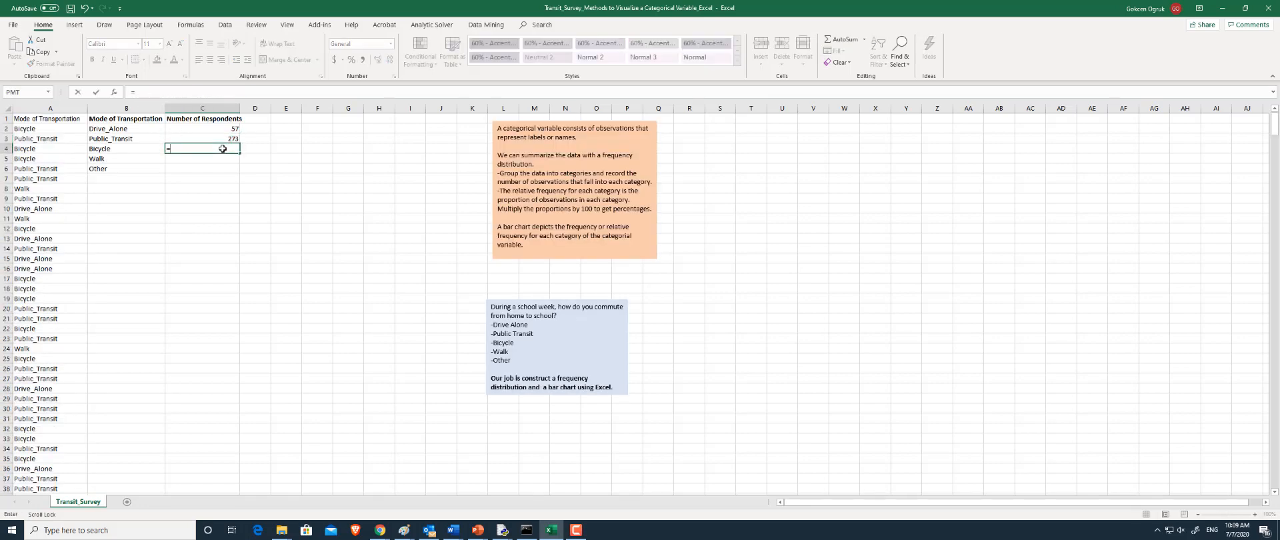
pyautogui.write('Count')
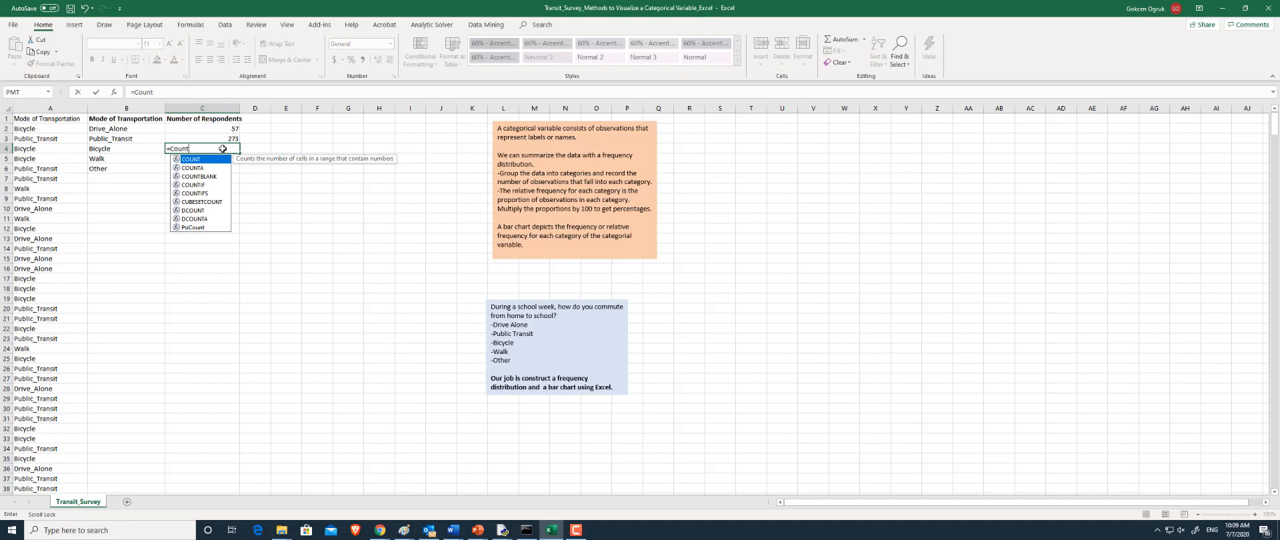
pyautogui.write('if(')
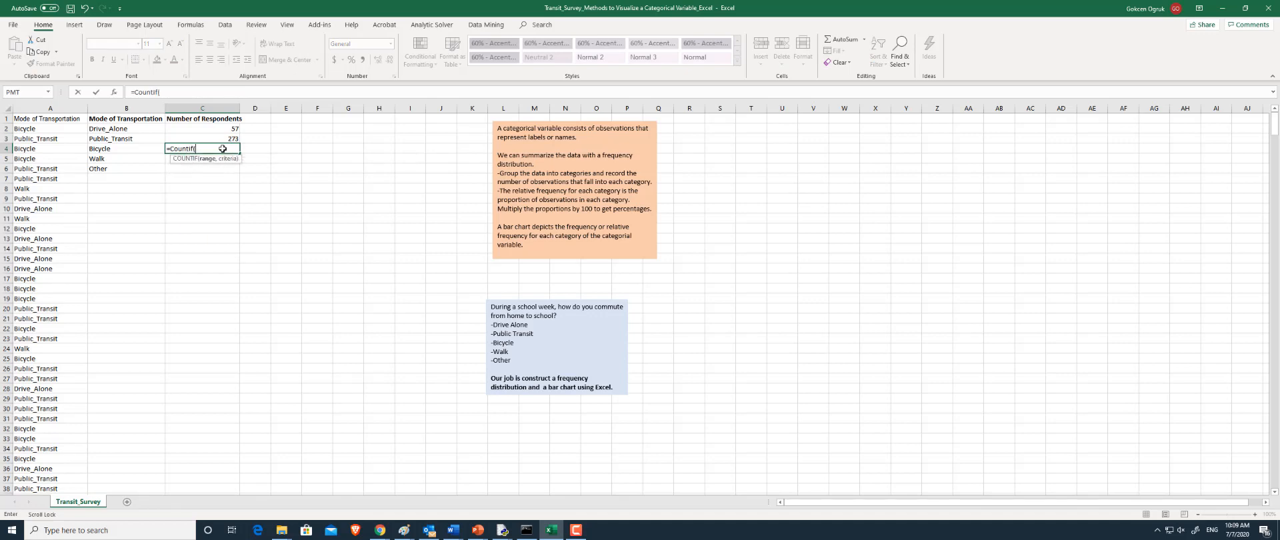
pyautogui.write('A2:A60')
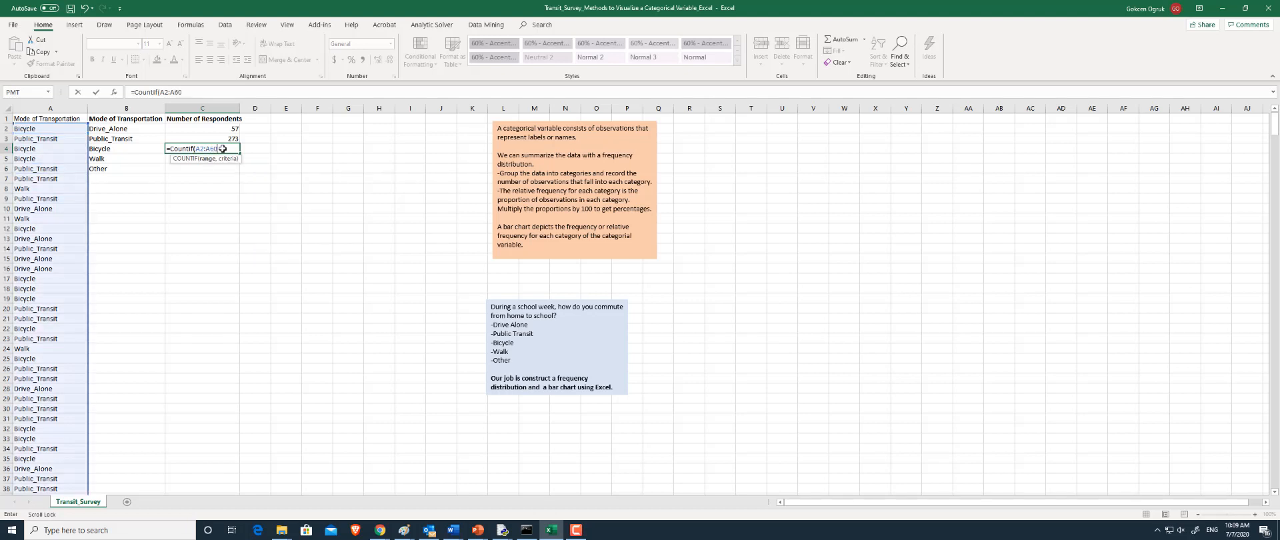
pyautogui.write('1,"Bicycle"')
pyautogui.press('Return')
# Step: Count the Walk responses in C5 with a COUNTIF formula over the range A2:A601
pyautogui.write('=Count')
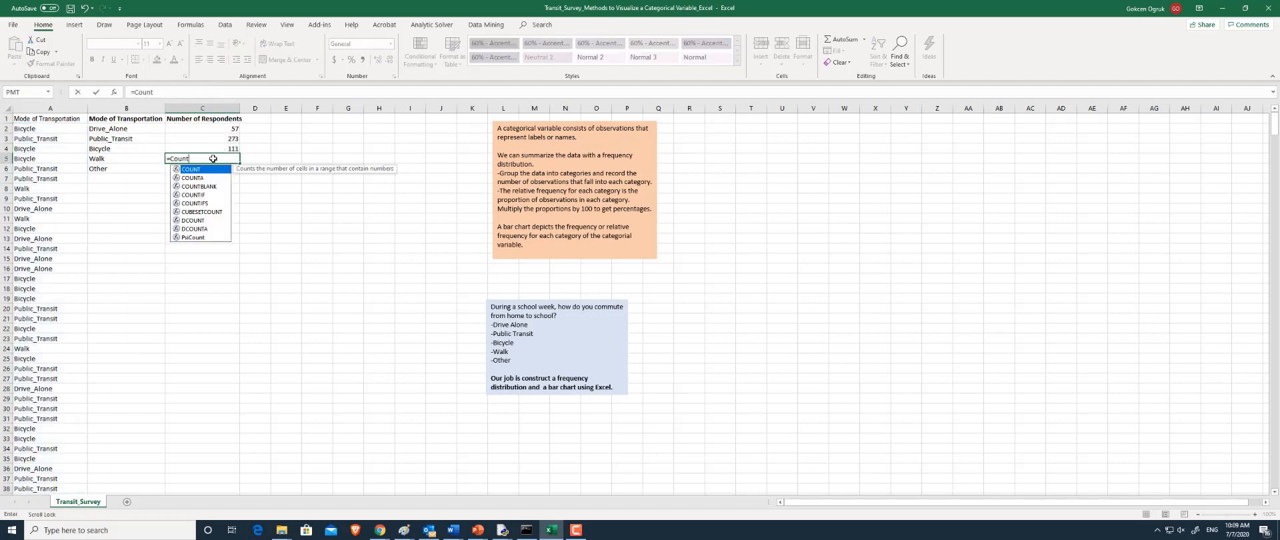
pyautogui.write('if(A2')
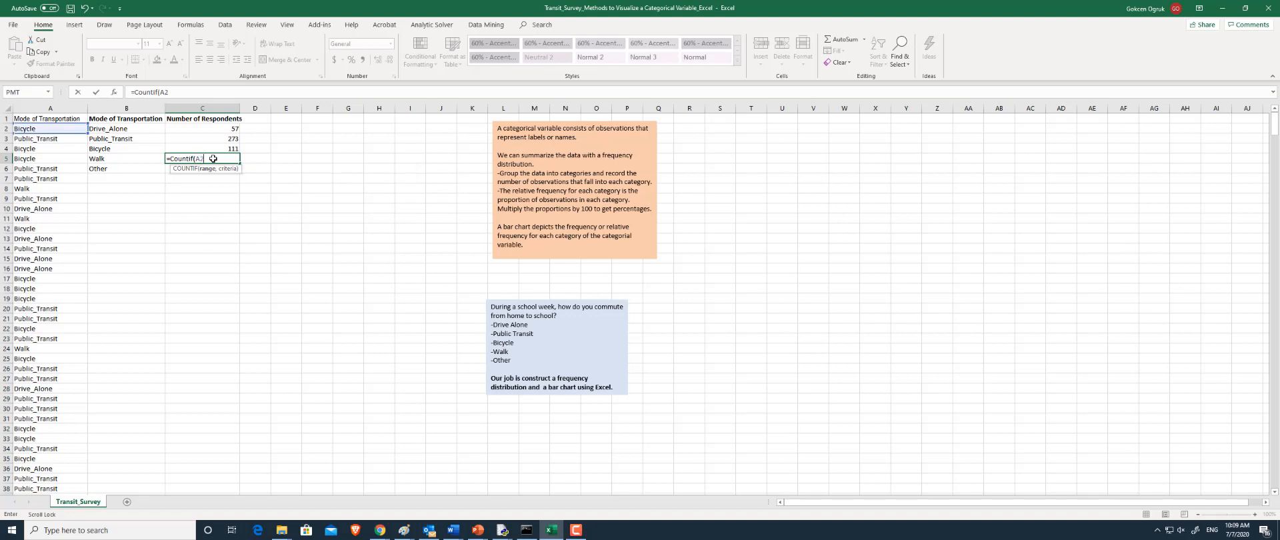
pyautogui.write(':A6')
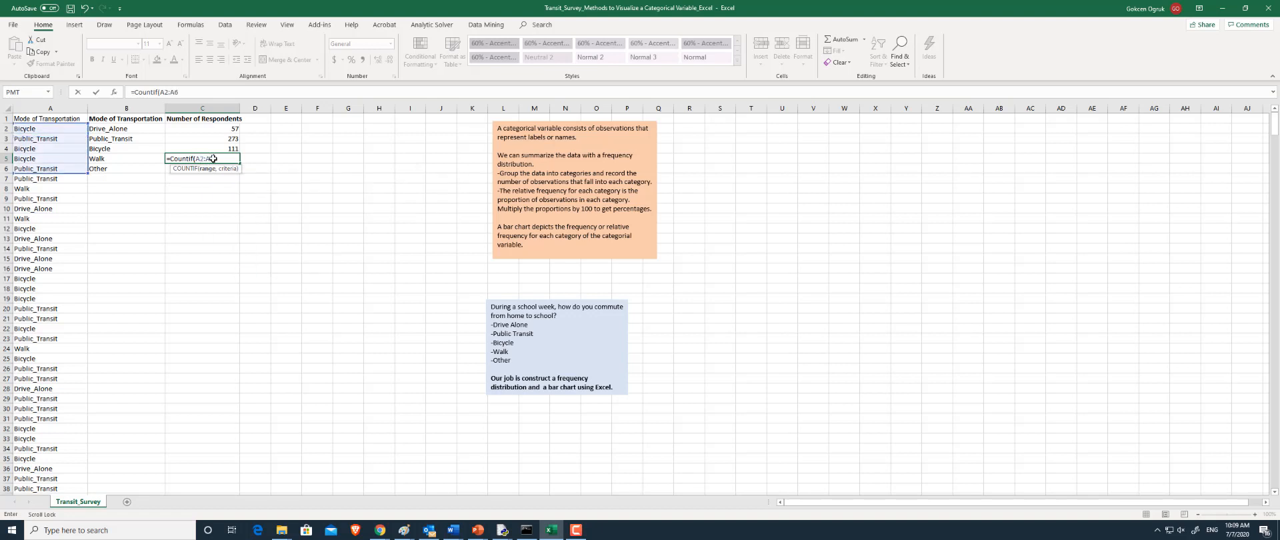
pyautogui.write('01,"Walk')
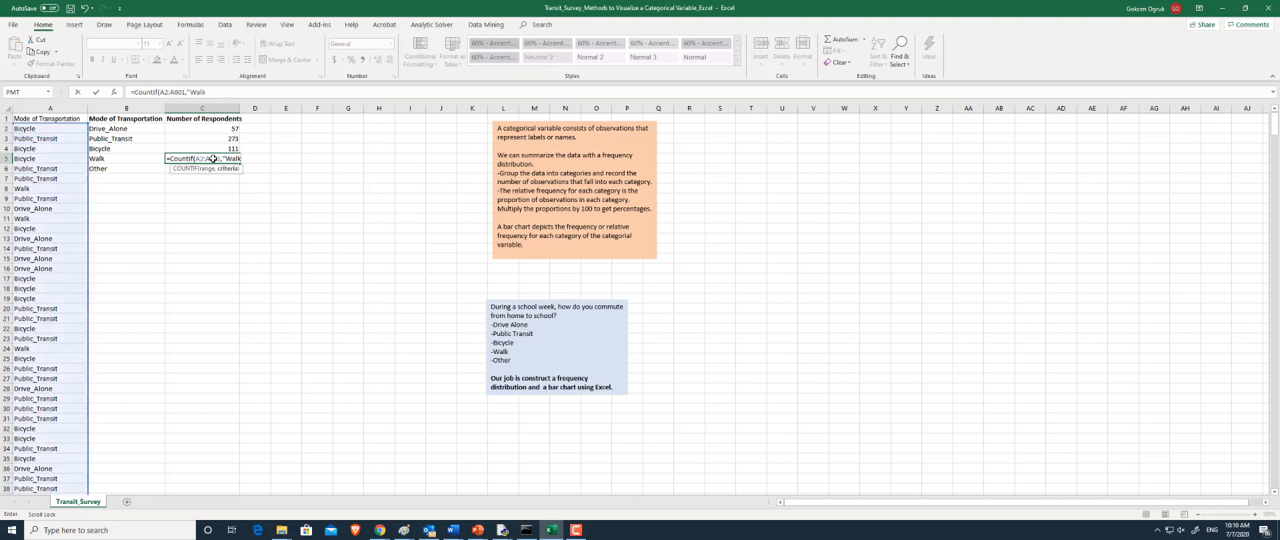
pyautogui.write('"')
pyautogui.press('Return')
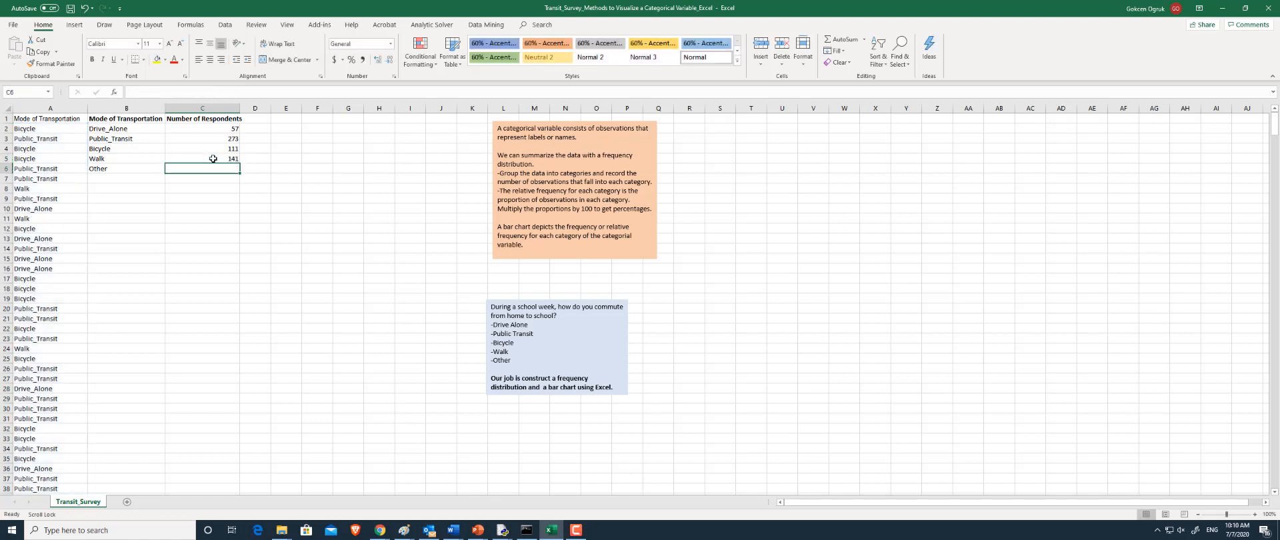
# Step: Count the Other responses in C6 with COUNTIF over A2:A601 and add borders to all cells of the frequency table B1:C6
pyautogui.write('=Countif(A2:A')
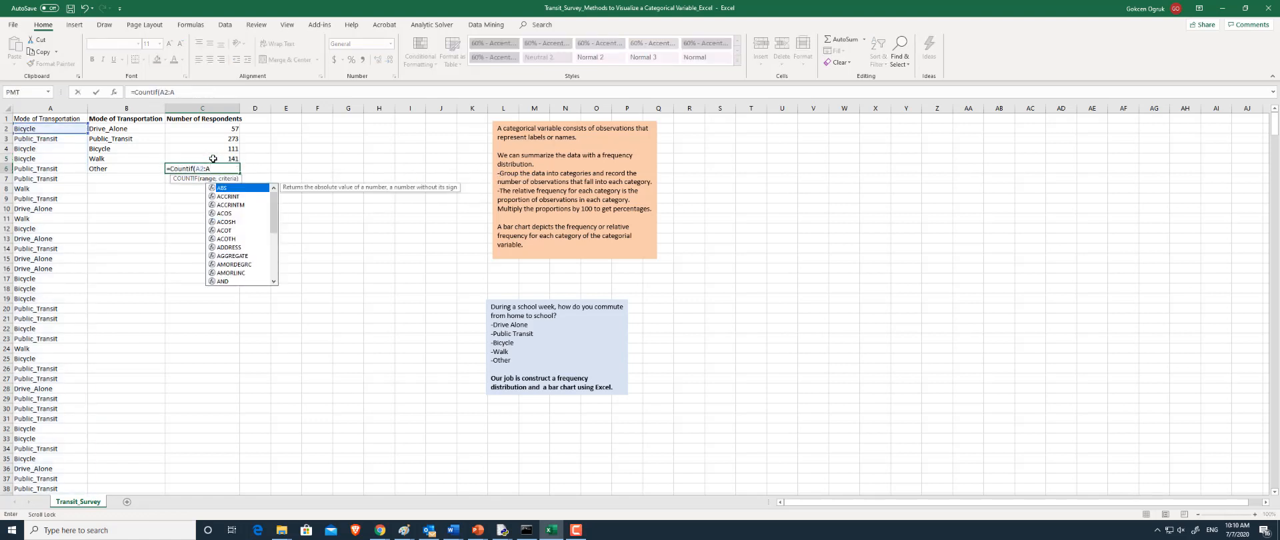
pyautogui.write('601, "Other')
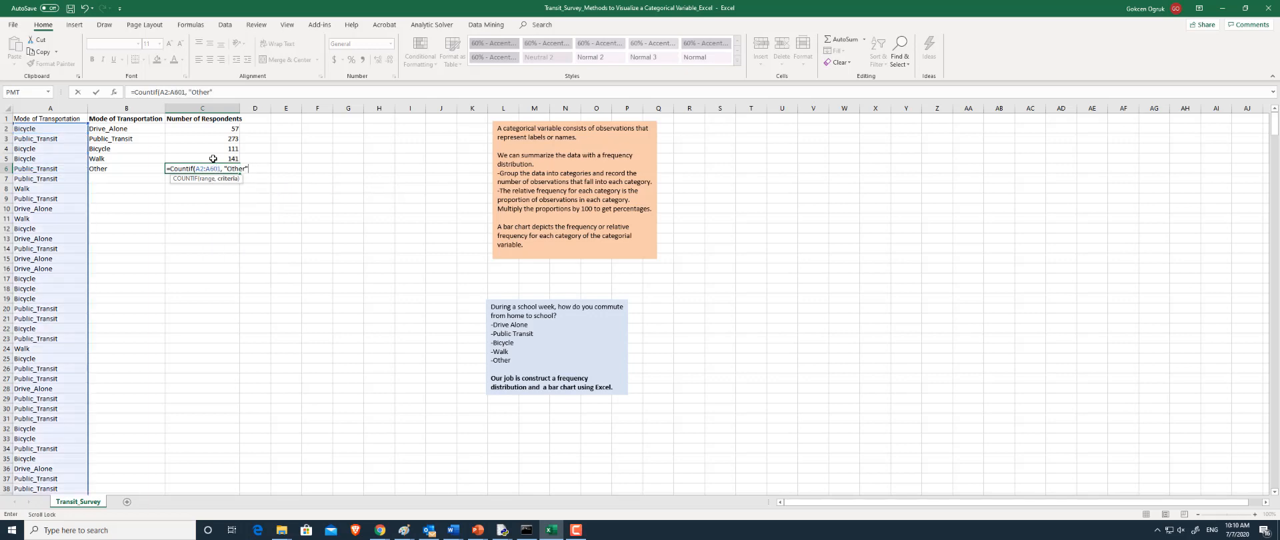
pyautogui.write('"')
pyautogui.press('Return')
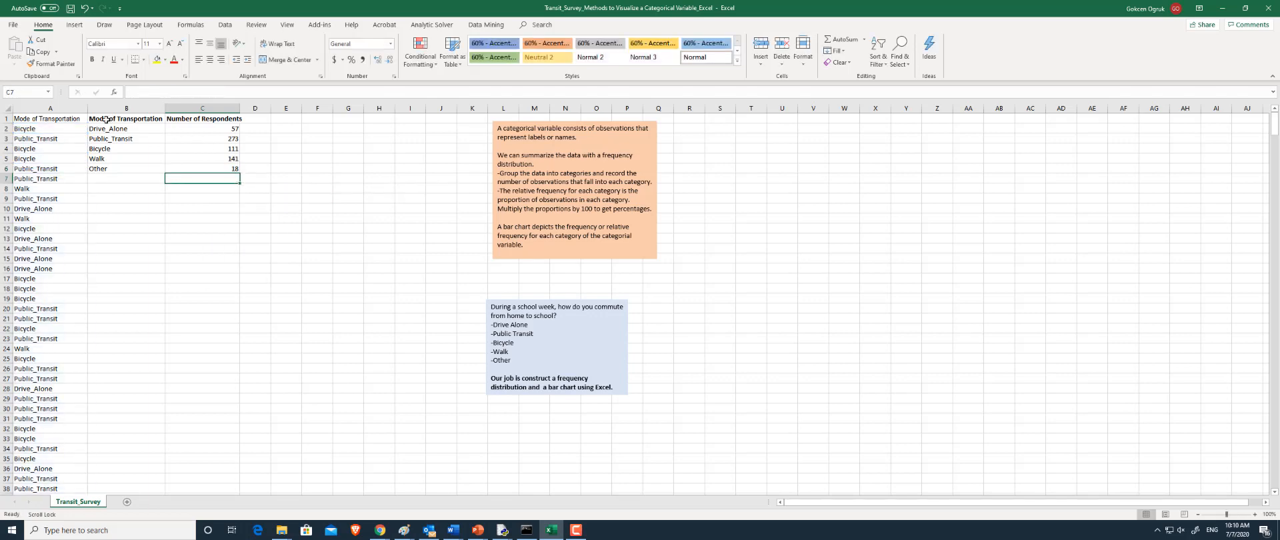
pyautogui.moveTo(98, 119); pyautogui.dragTo(100, 158)
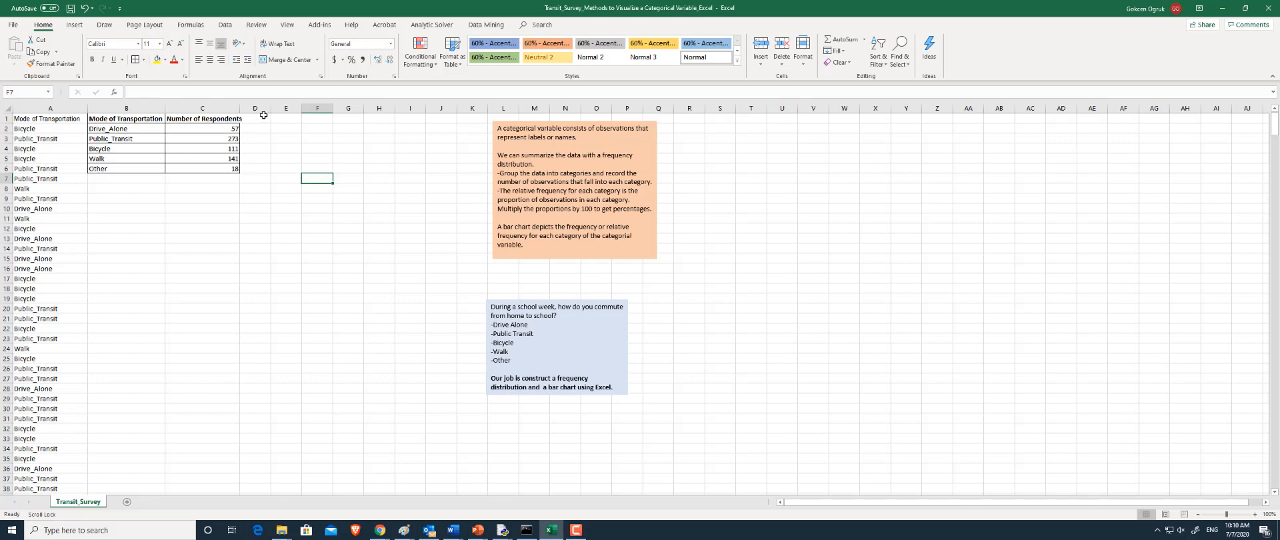
pyautogui.click(136, 258)
# Step: Insert a 2-D clustered bar chart from the categories and counts in B2:C6
pyautogui.moveTo(110, 128); pyautogui.dragTo(207, 170)
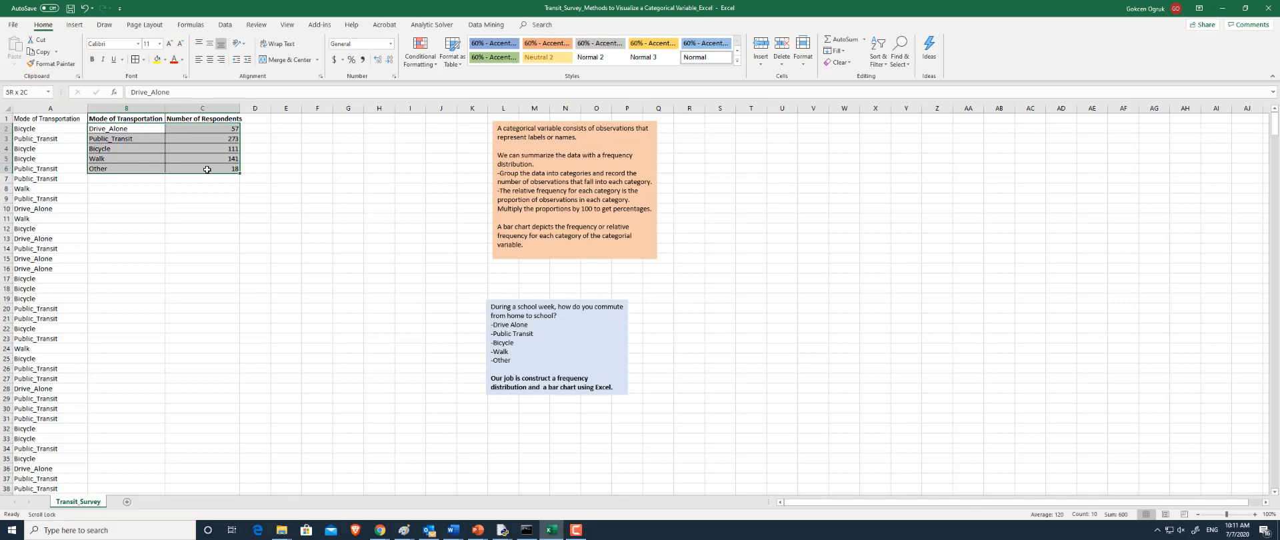
pyautogui.click(76, 26)
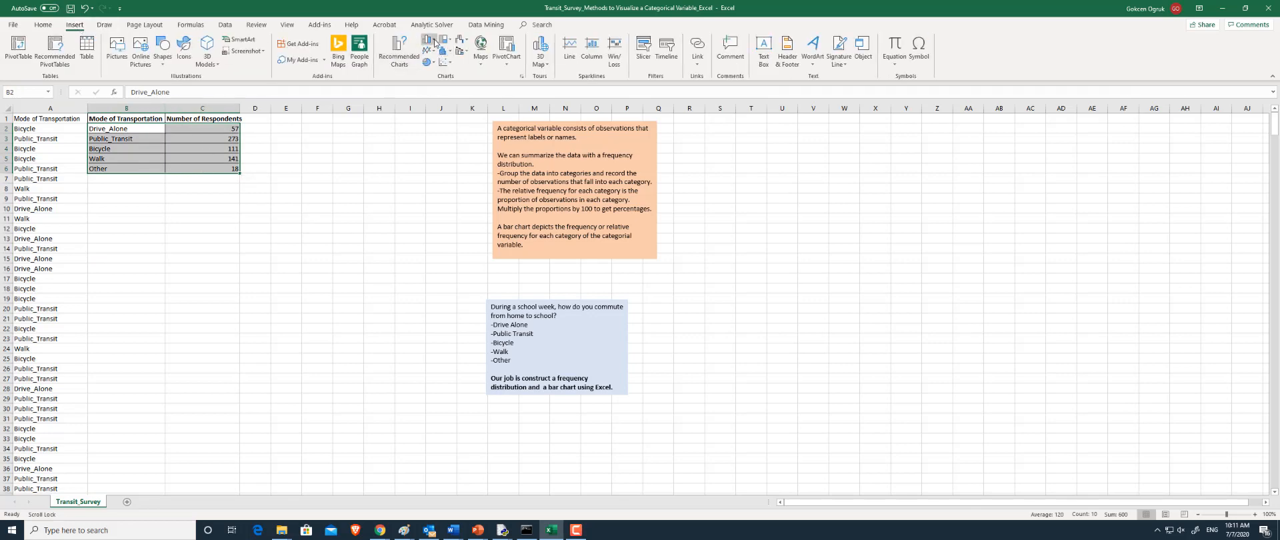
pyautogui.click(435, 44)
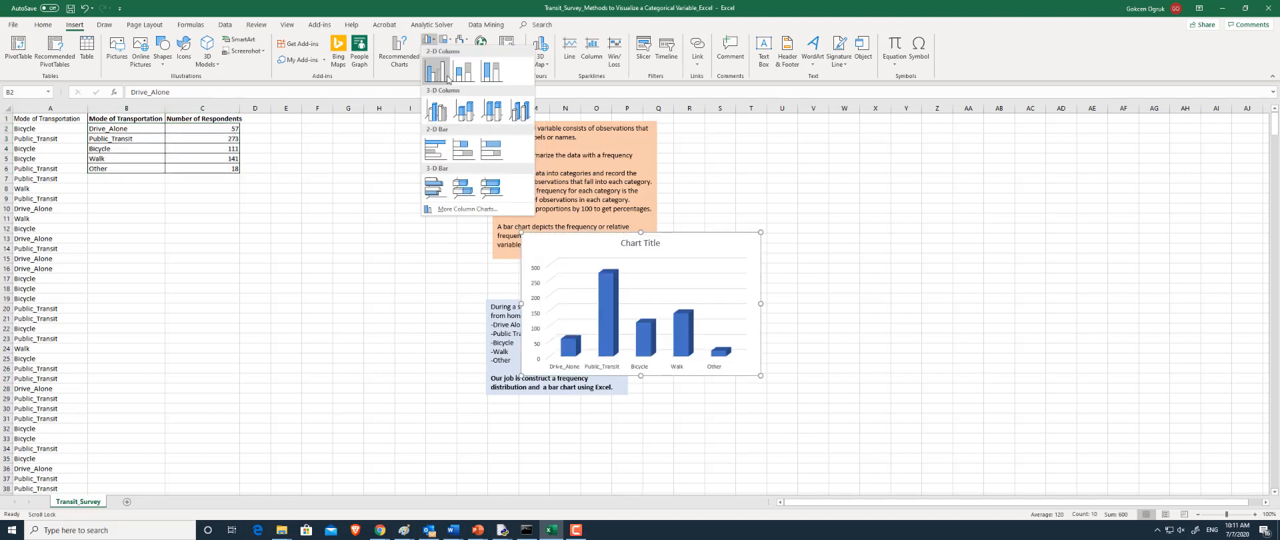
pyautogui.click(437, 148)
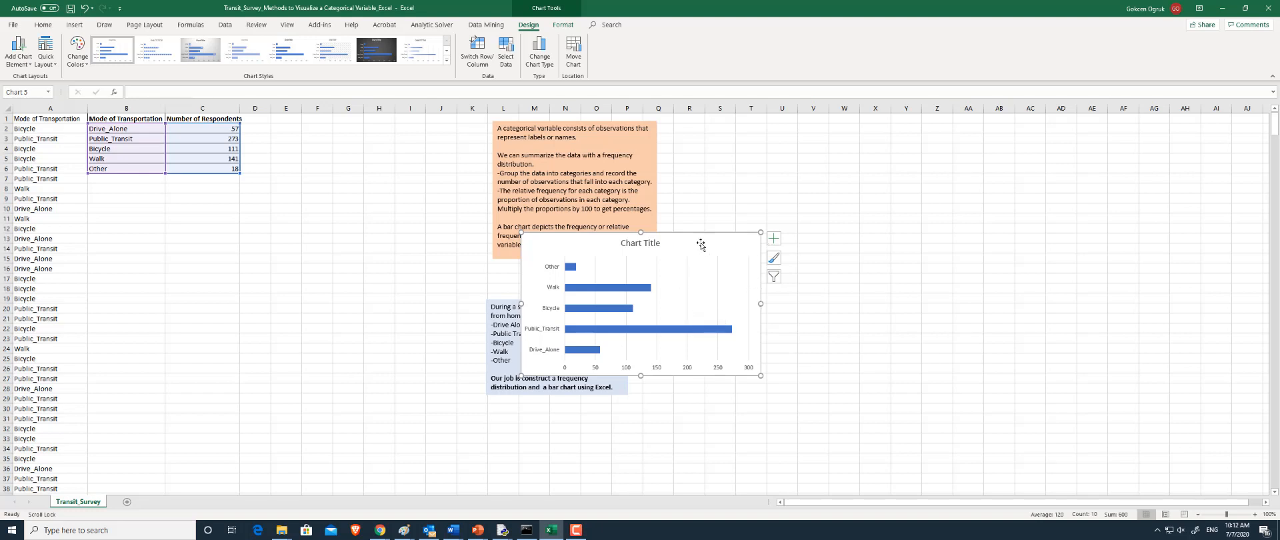
# Step: Set the bar chart's title to "Mode of Transportation"
pyautogui.click(654, 244)
pyautogui.moveTo(660, 243); pyautogui.dragTo(621, 243)
pyautogui.write('Mode')
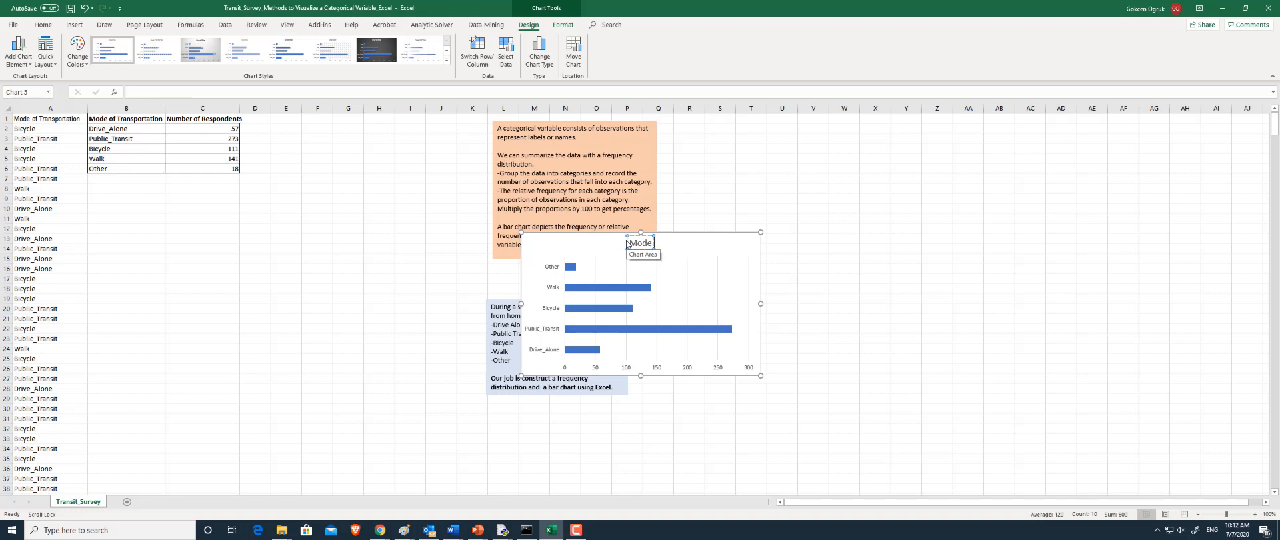
pyautogui.write(' of Transportation')
pyautogui.click(687, 299)
# Step: Add data labels to the bars and show an axis title for the primary horizontal axis only
pyautogui.click(778, 244)
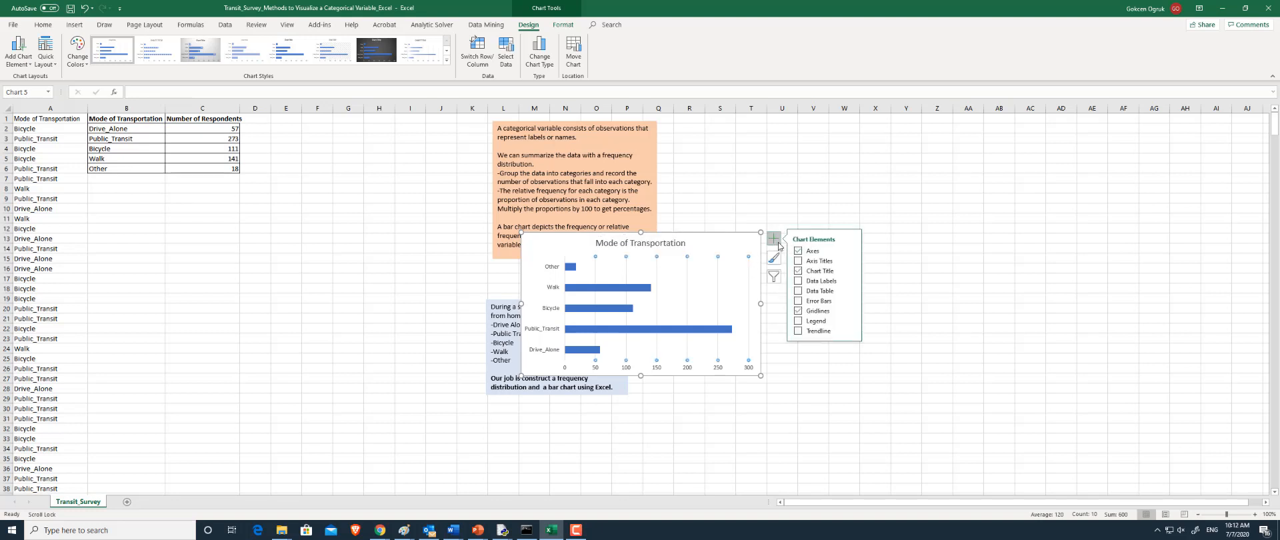
pyautogui.click(799, 282)
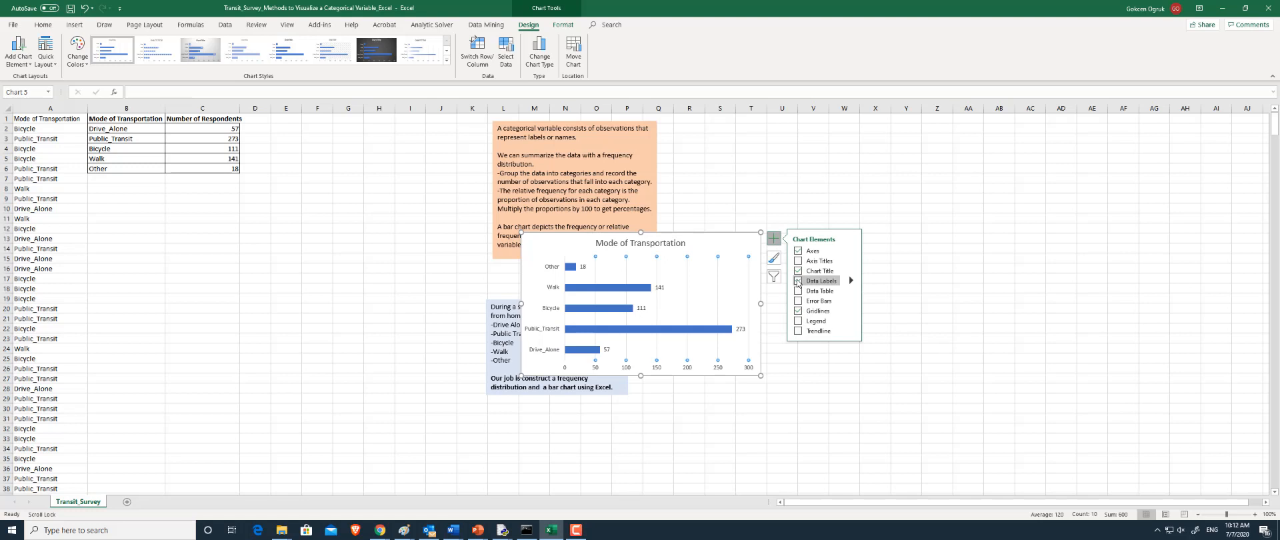
pyautogui.click(799, 261)
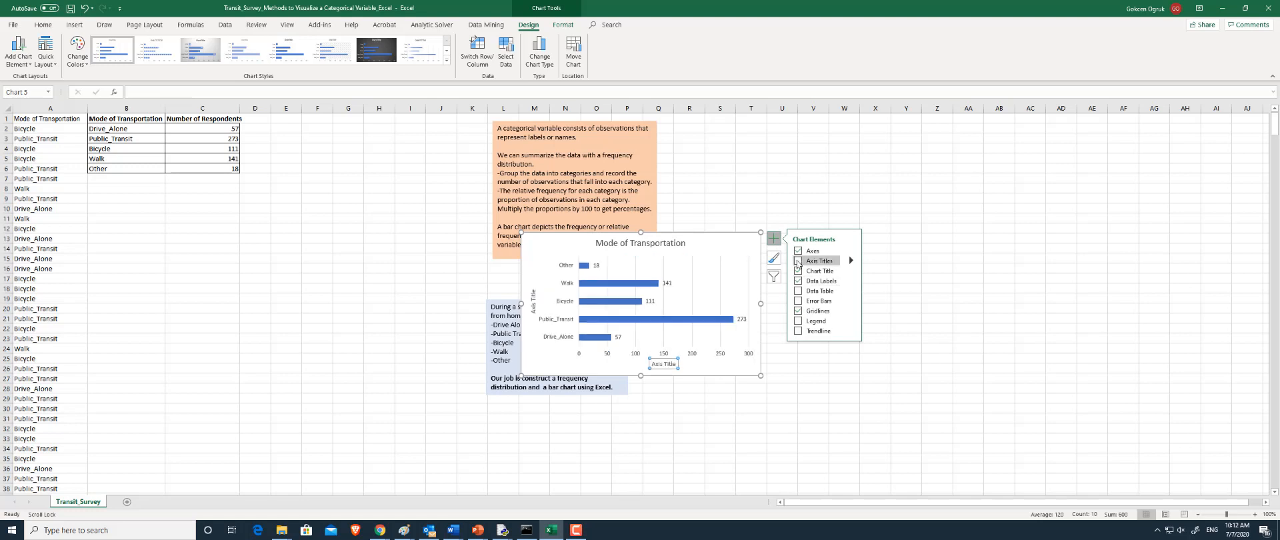
pyautogui.click(852, 260)
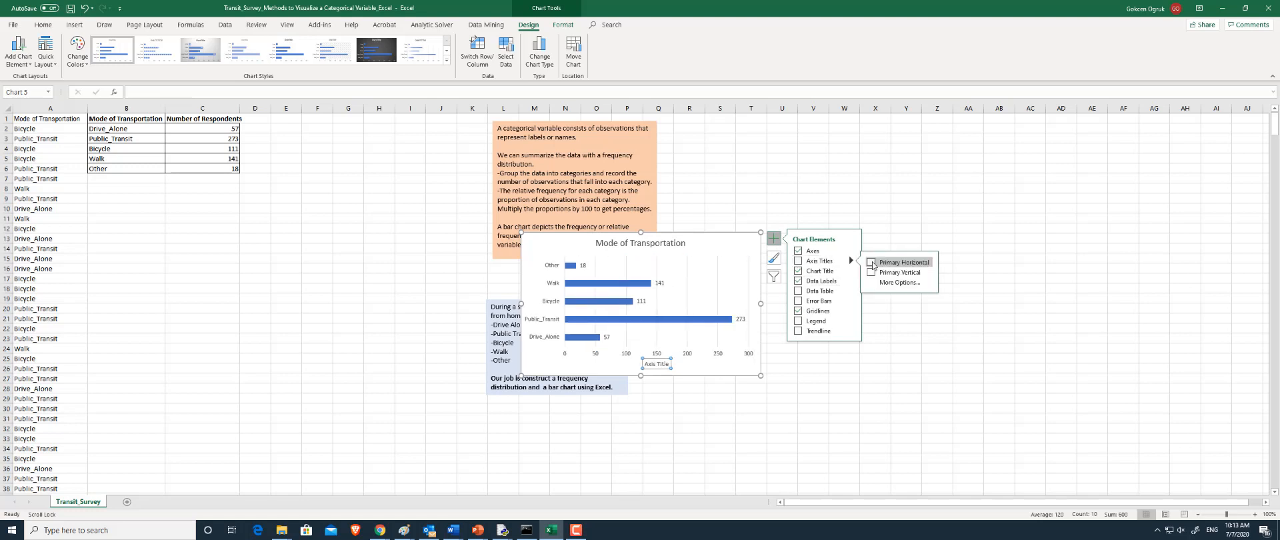
# Step: Label the horizontal axis "Number of respondents" and move the chart just below the frequency table
pyautogui.click(668, 364)
pyautogui.moveTo(668, 364); pyautogui.dragTo(644, 364)
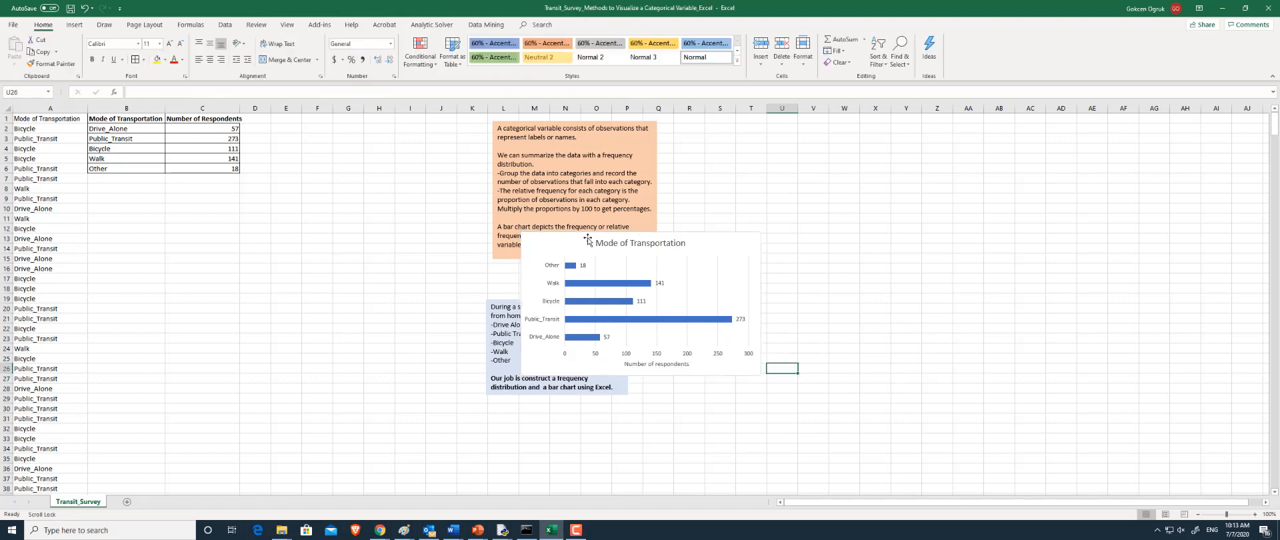
pyautogui.moveTo(573, 234); pyautogui.dragTo(194, 211)
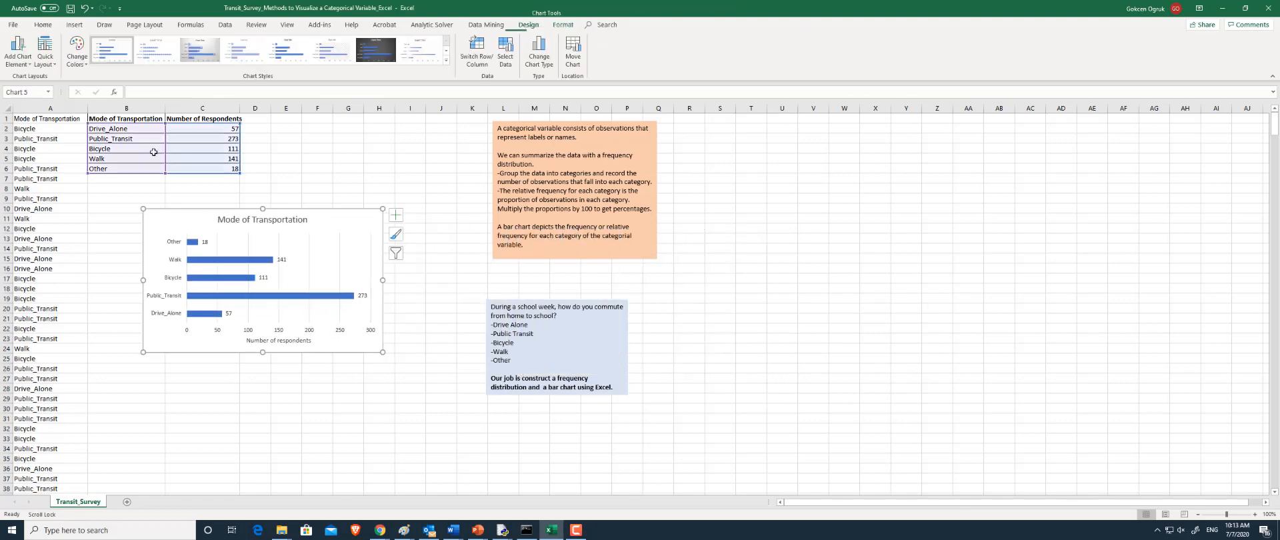